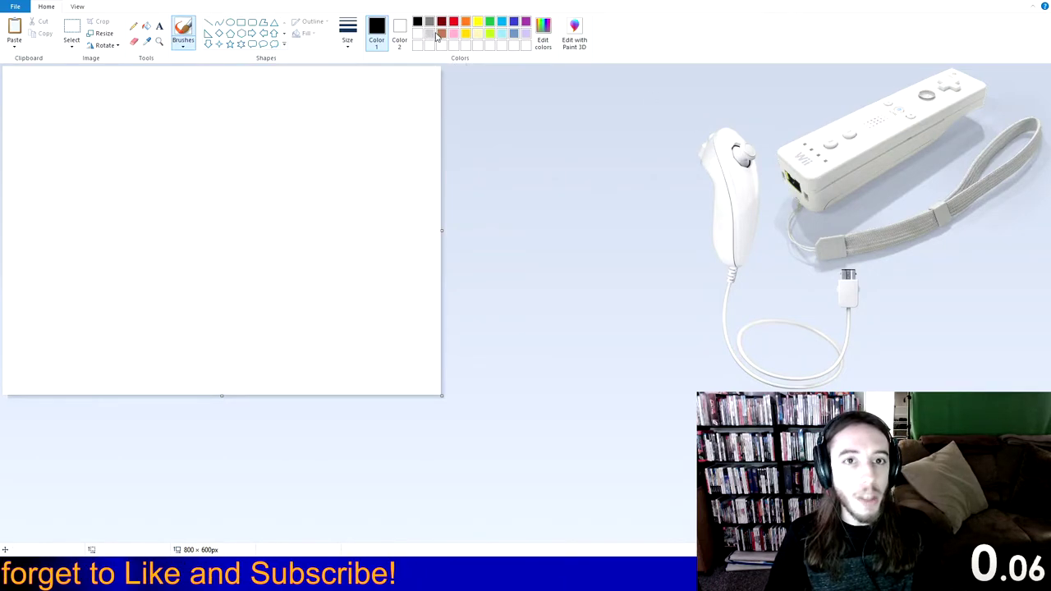
Pencil the long, tilted remote outline in light grey and bucket-fill it light grey.
click(134, 26)
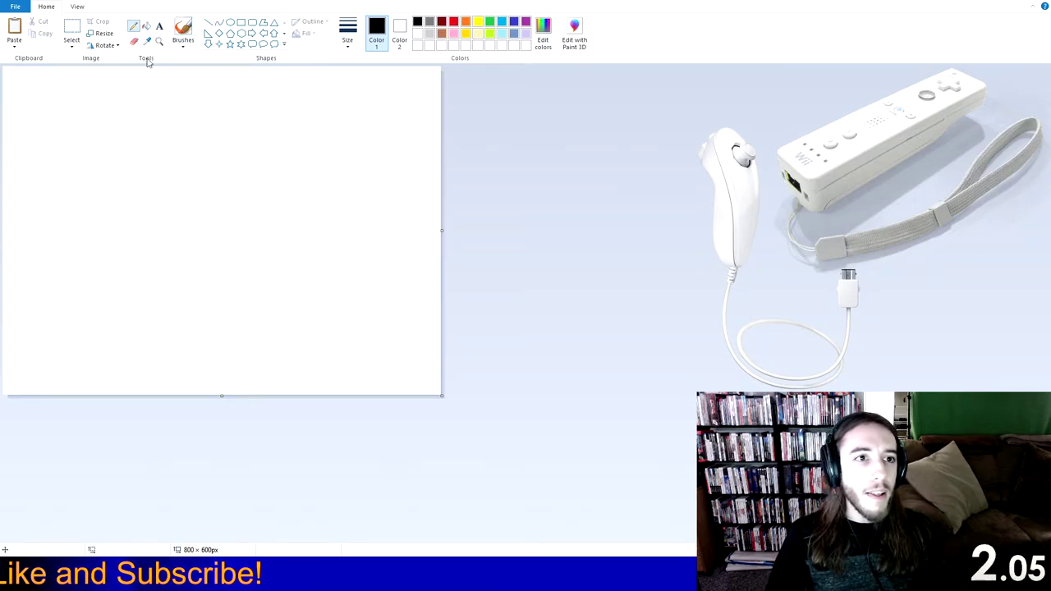
drag(248, 207, 289, 245)
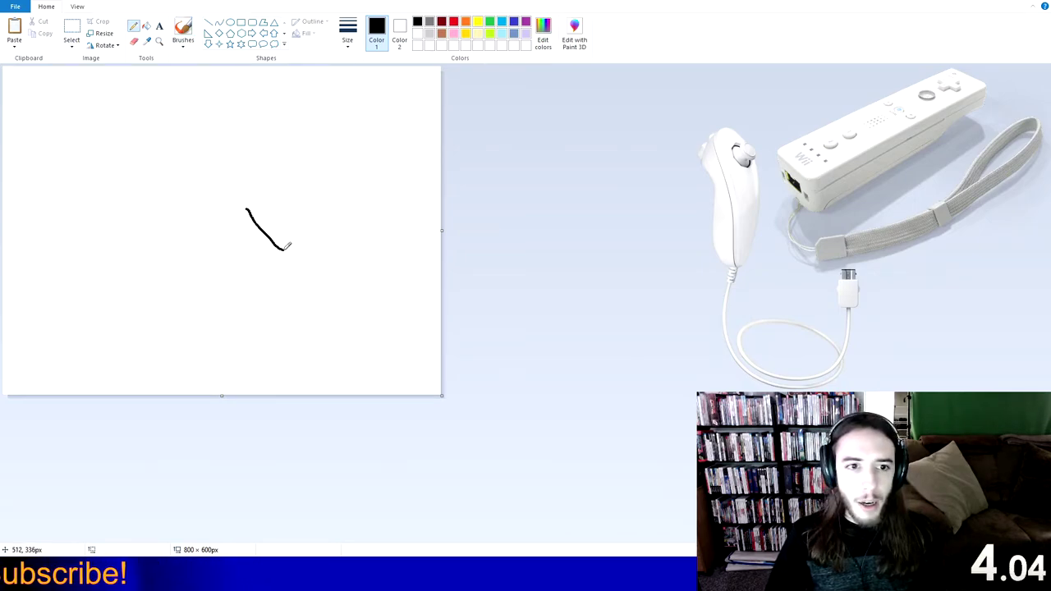
key(ctrl+z)
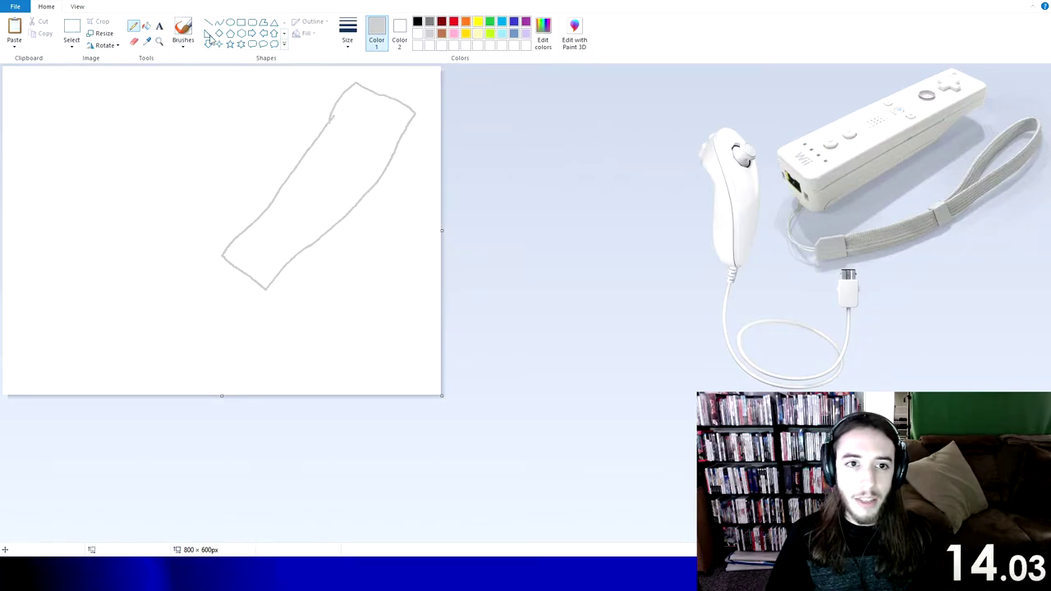
click(147, 26)
click(386, 169)
key(ctrl+z)
click(361, 150)
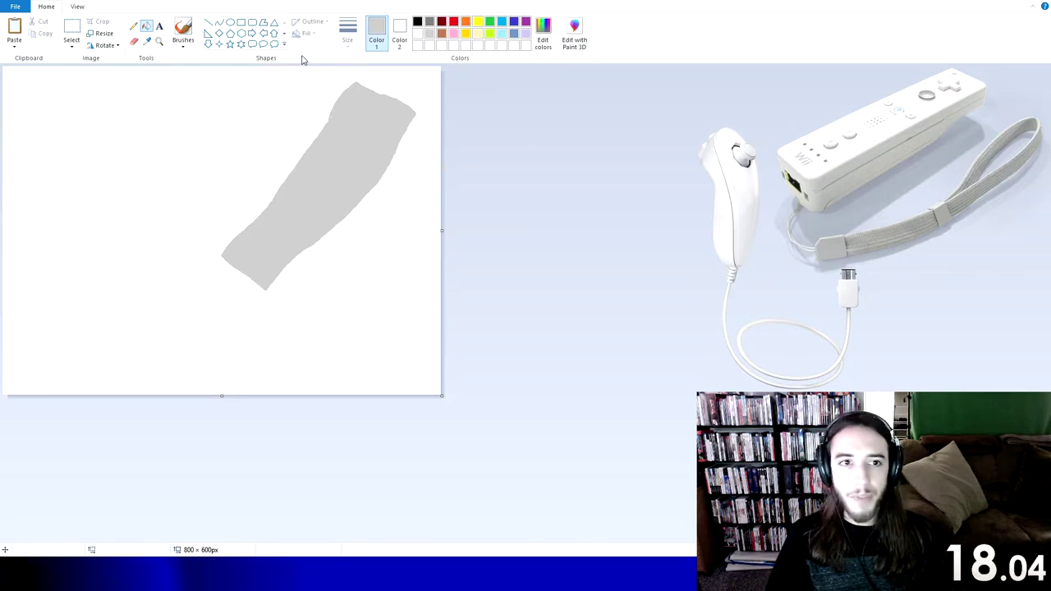
Draw a white direction cross near the top and a red power dot above it.
click(133, 26)
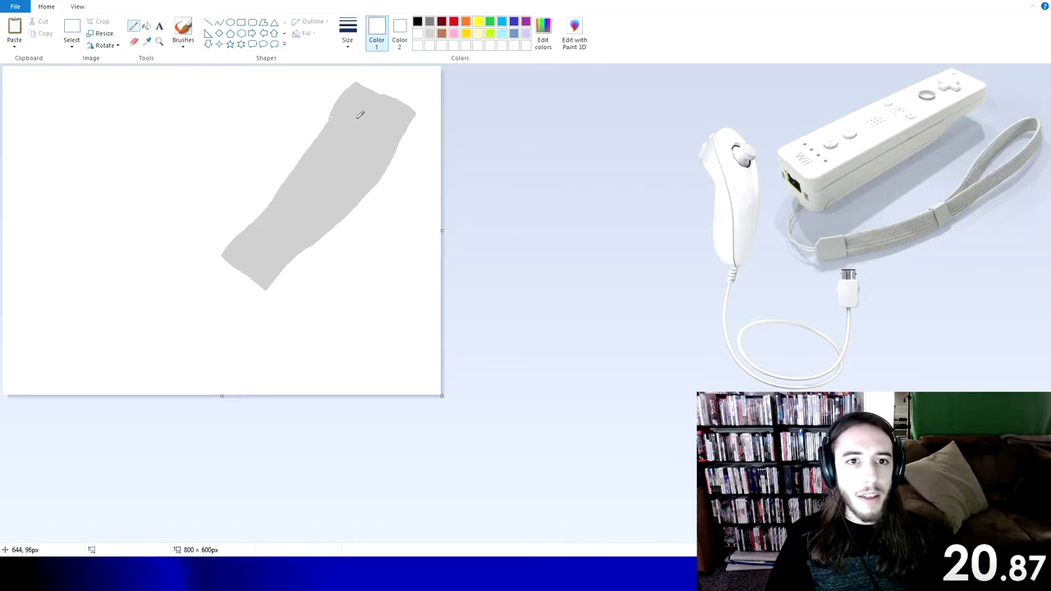
mouse_move(353, 115)
mouse_down()
mouse_move(374, 134)
mouse_move(356, 140)
mouse_up()
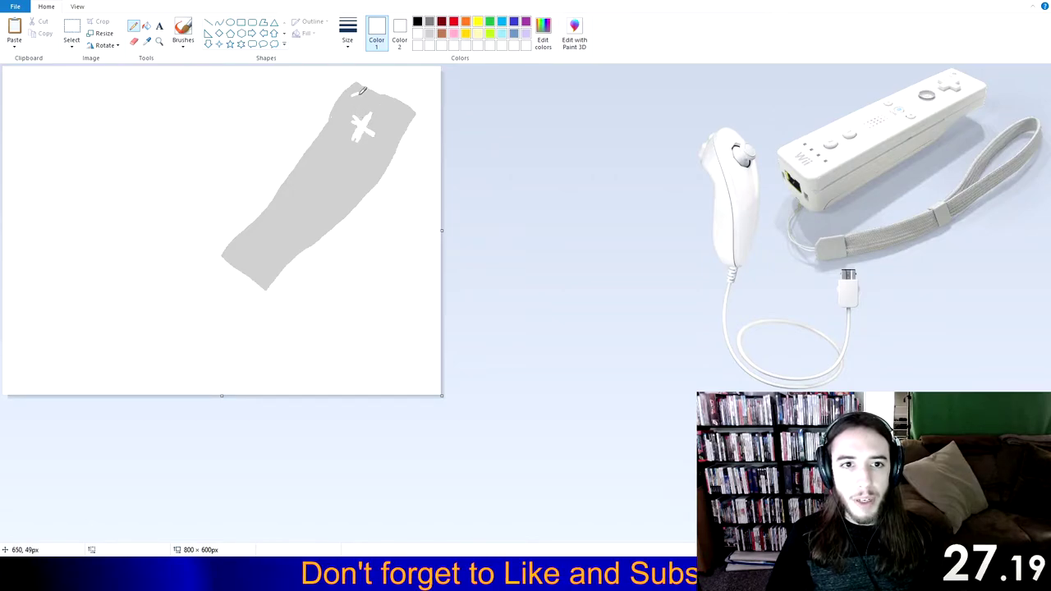
click(453, 21)
click(356, 97)
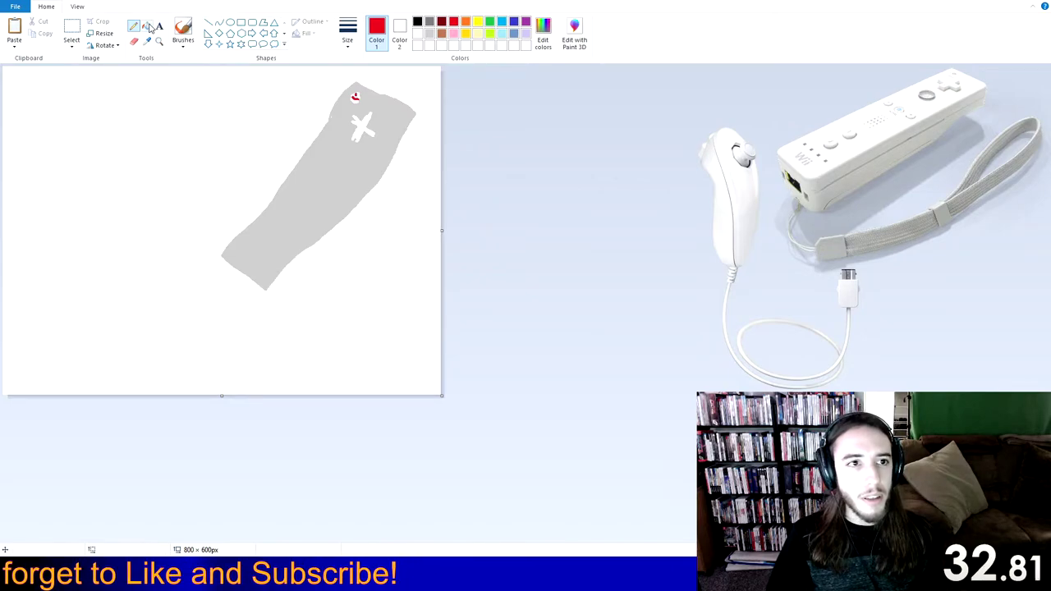
Draw white ellipse outlines for the big A-button and the smaller buttons.
click(418, 33)
click(231, 22)
drag(333, 138, 353, 164)
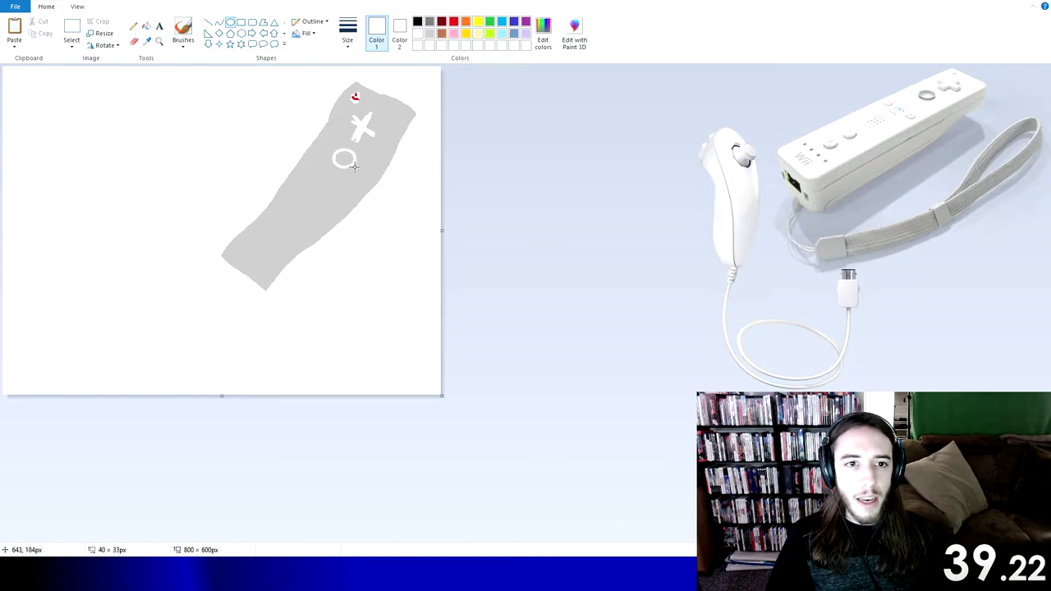
drag(355, 167, 354, 171)
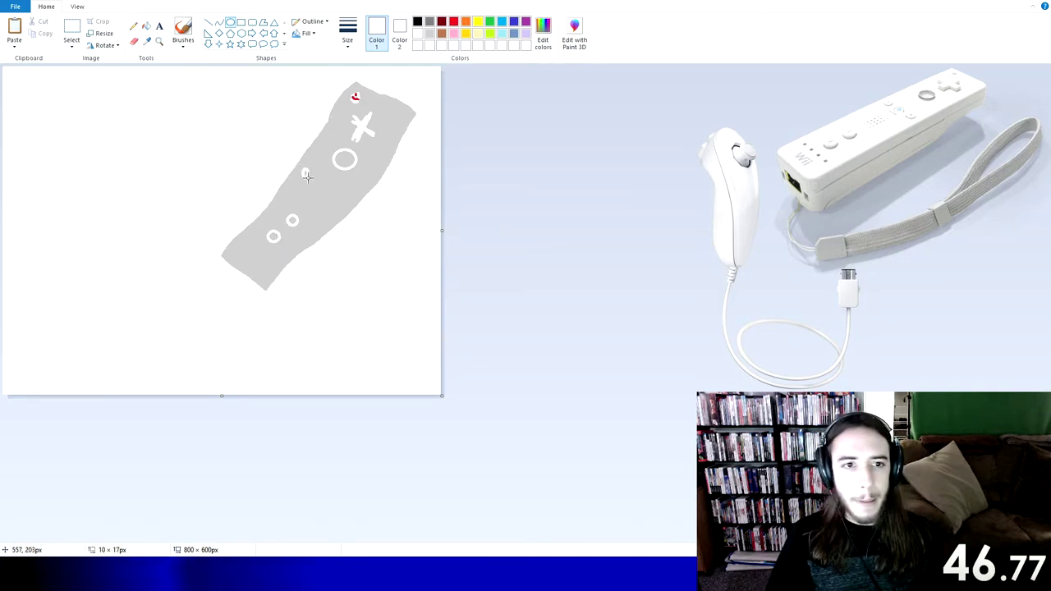
drag(301, 169, 311, 180)
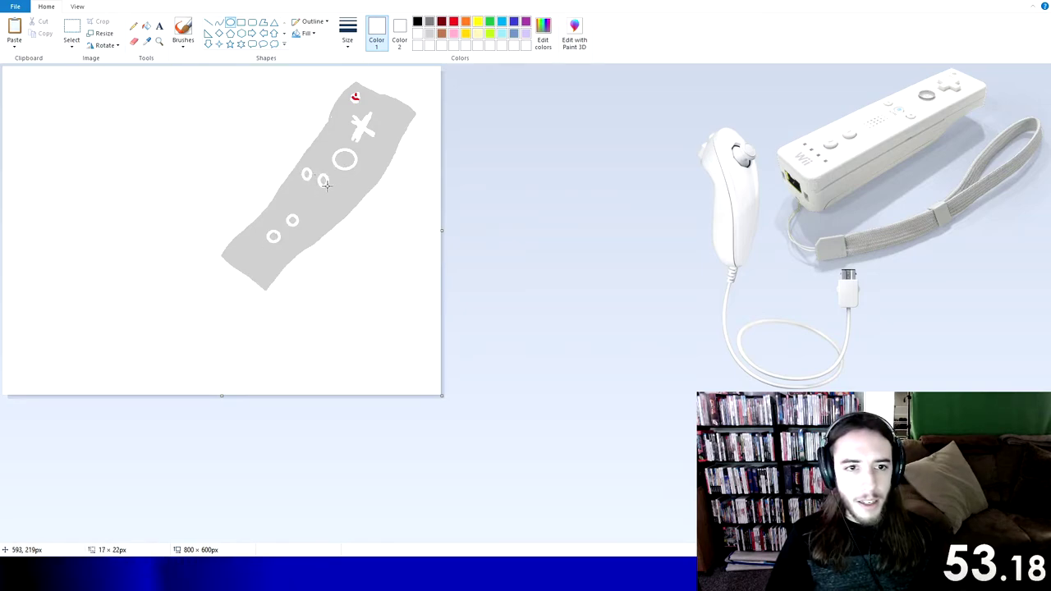
drag(334, 182, 352, 200)
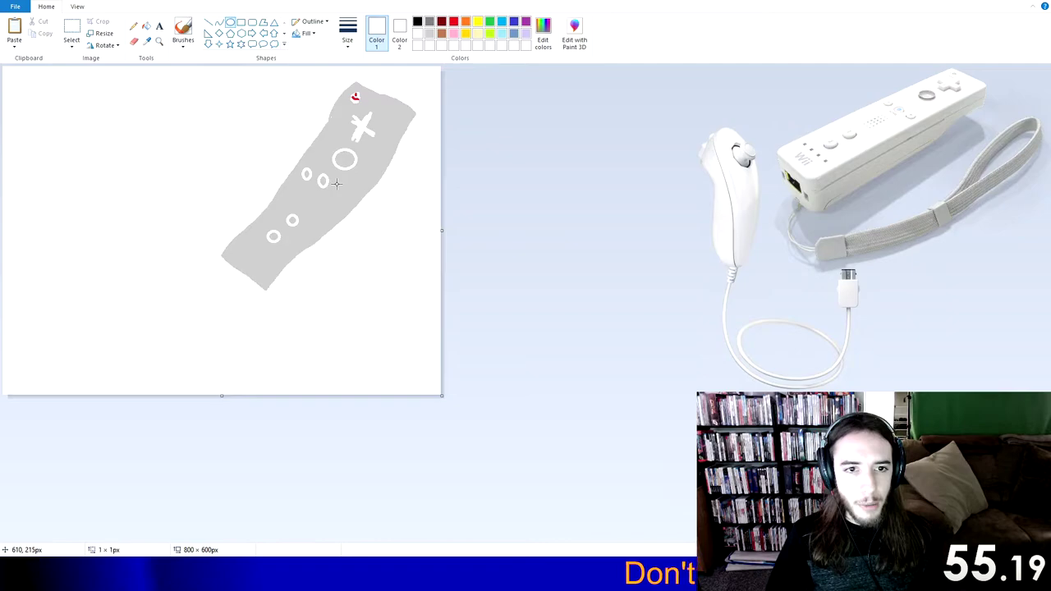
Bucket-fill the big and small button circles white.
click(147, 26)
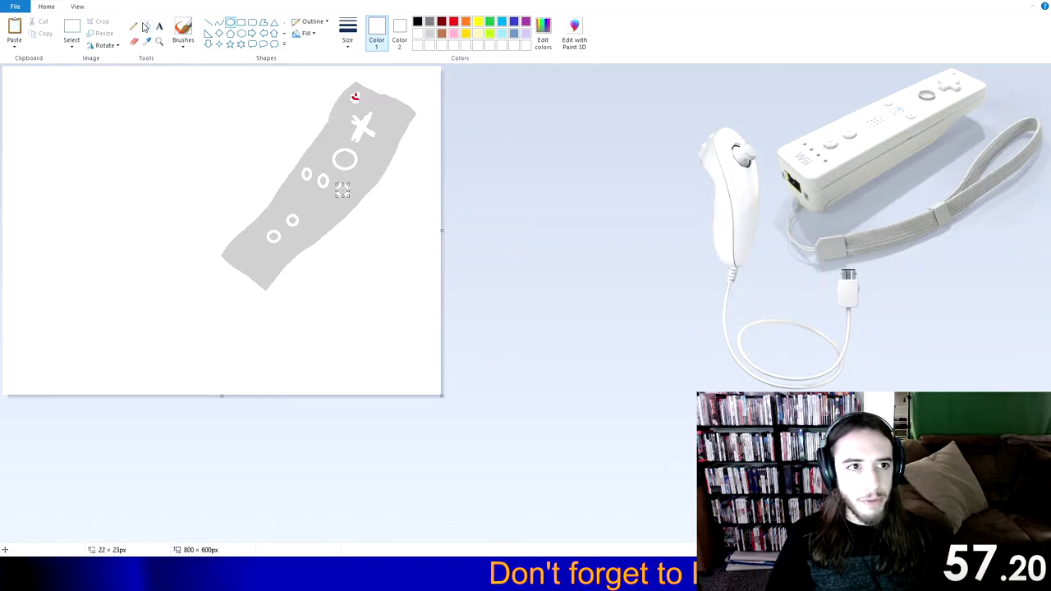
click(308, 174)
click(325, 181)
click(344, 159)
click(342, 191)
click(292, 220)
click(277, 236)
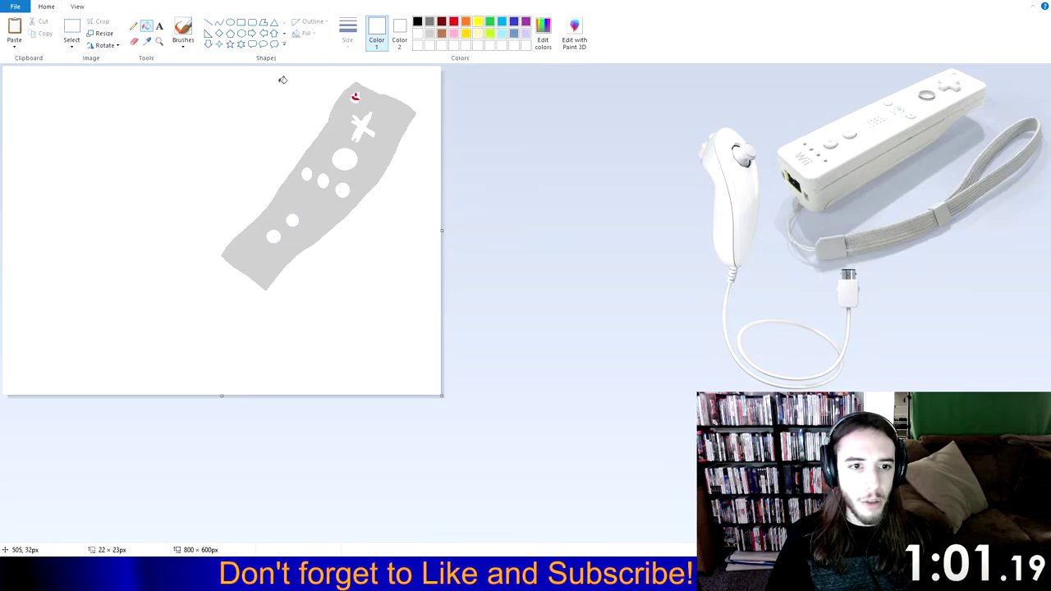
Dot a light-blue Home button, white lights at the lower end, and black speaker holes.
click(133, 26)
click(323, 180)
click(418, 33)
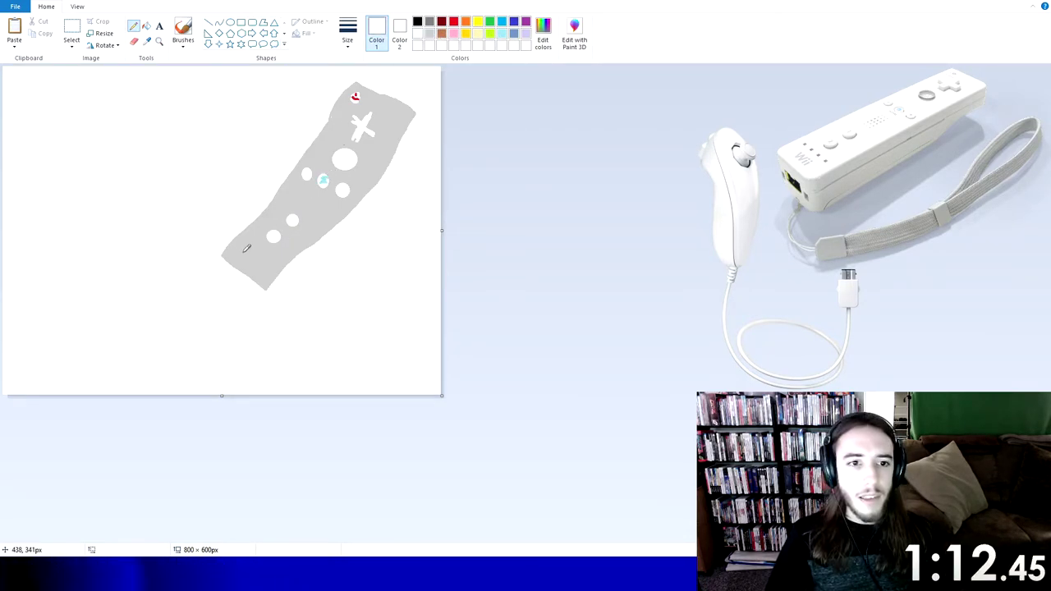
click(265, 267)
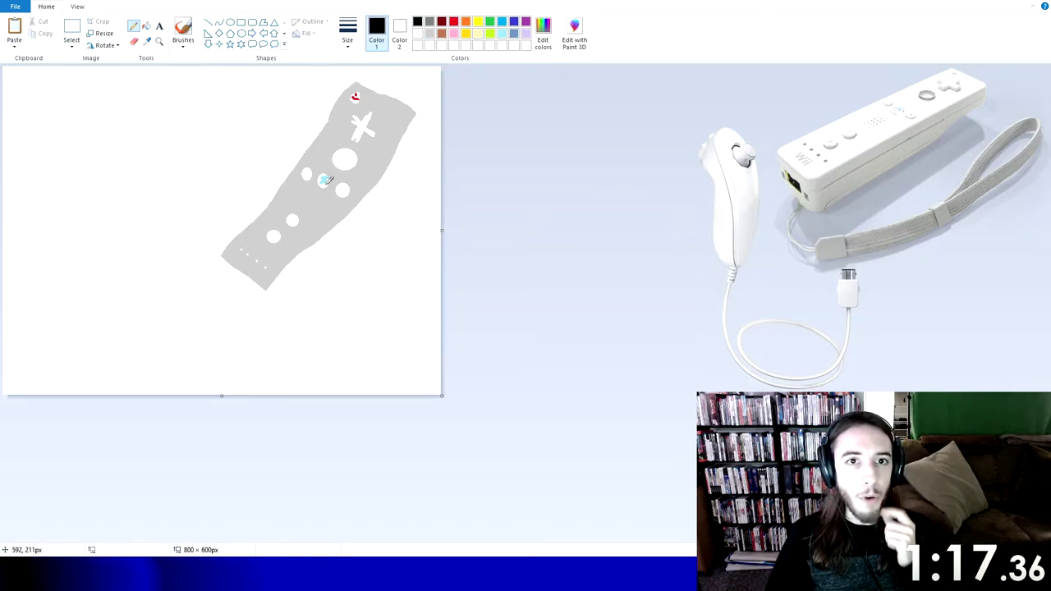
click(305, 191)
click(301, 200)
click(297, 207)
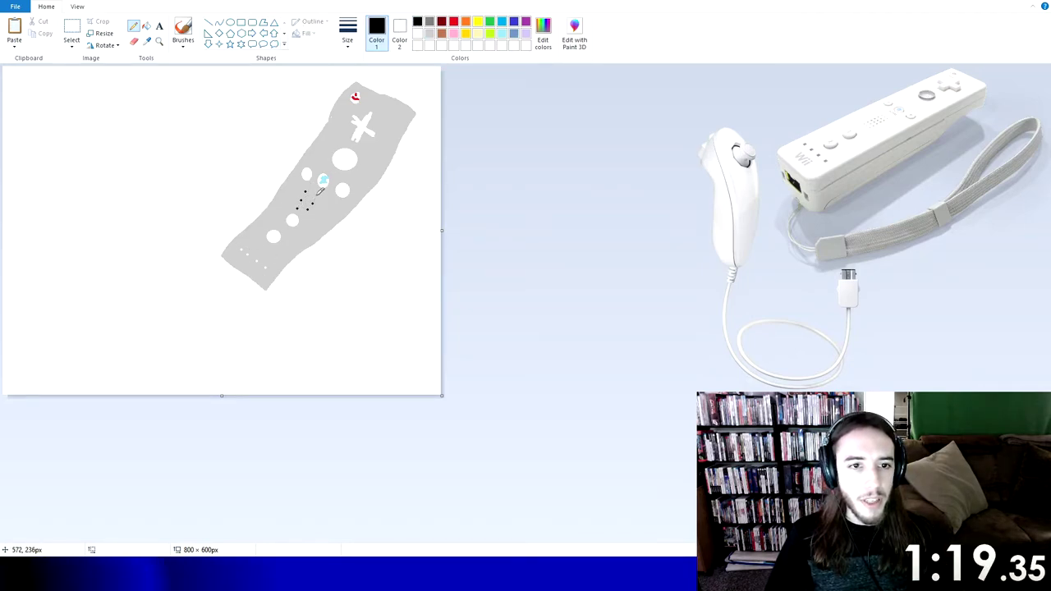
click(316, 209)
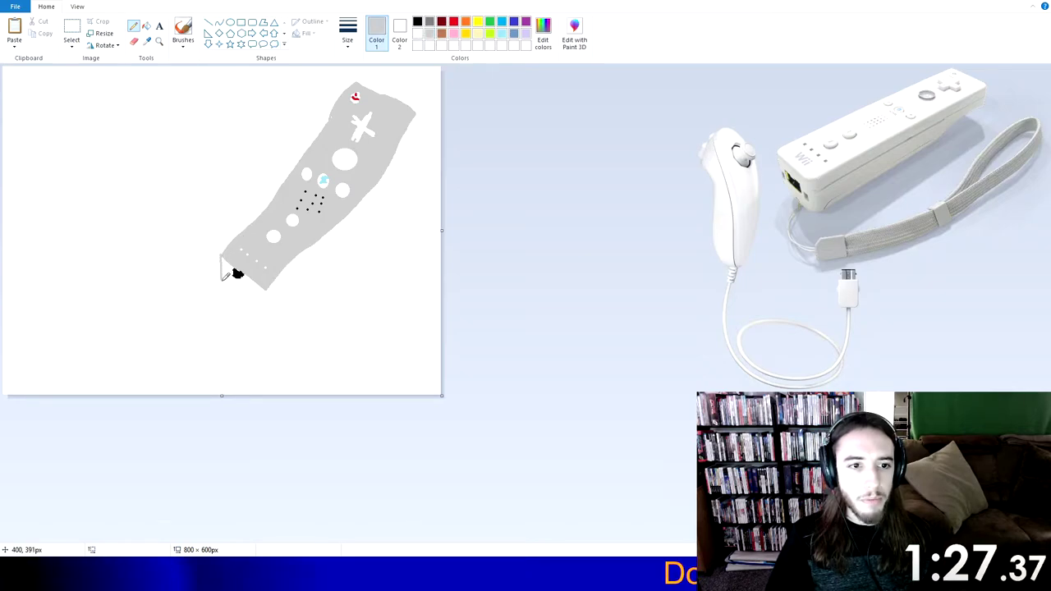
Pencil outlines for the remote's bottom end face and right side.
drag(252, 305, 270, 289)
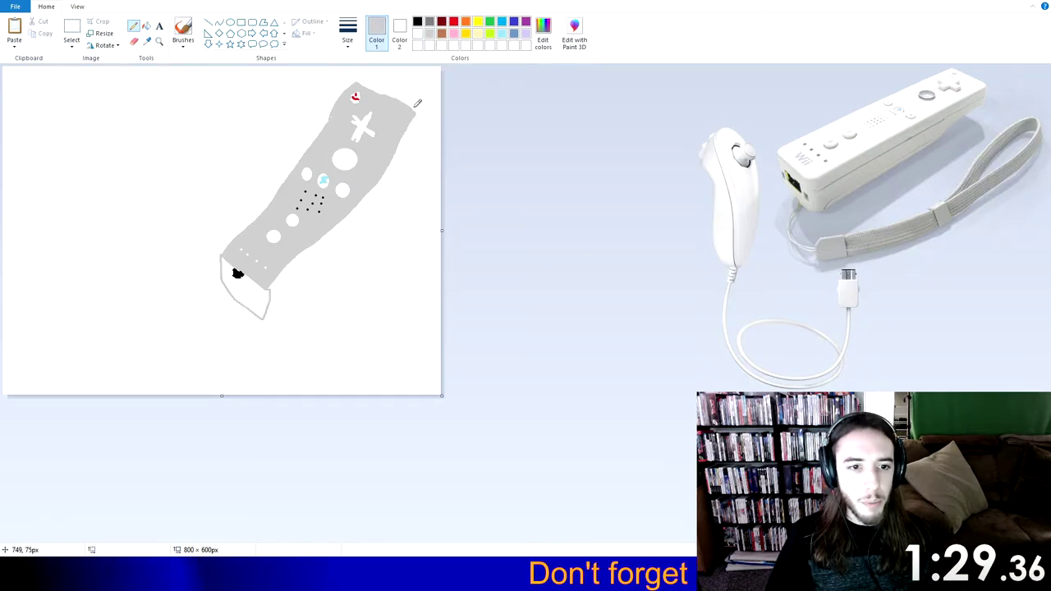
mouse_move(421, 108)
mouse_down()
mouse_move(390, 198)
mouse_move(267, 319)
mouse_up()
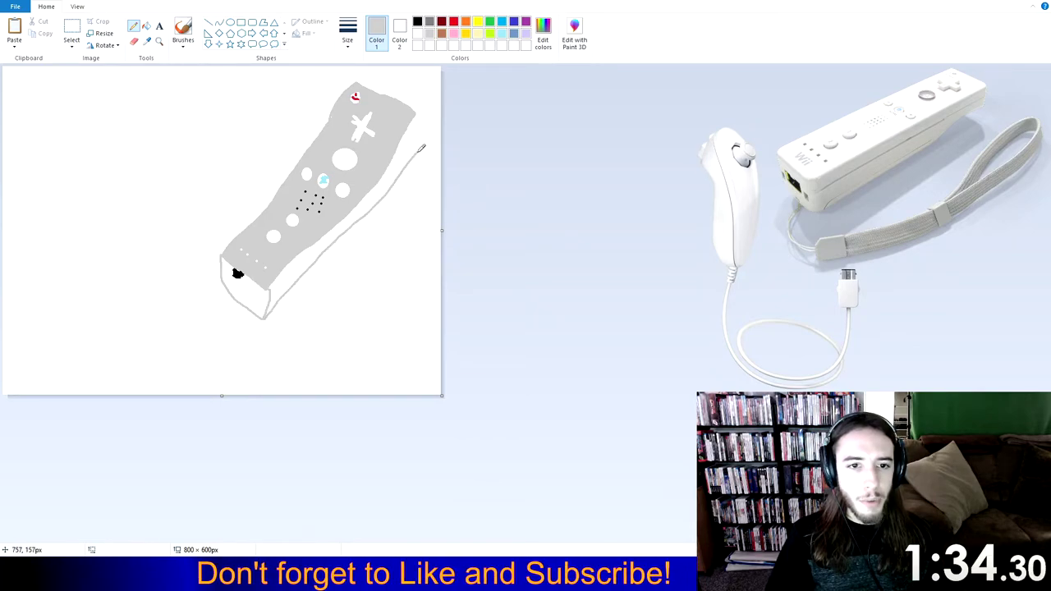
drag(423, 136, 410, 100)
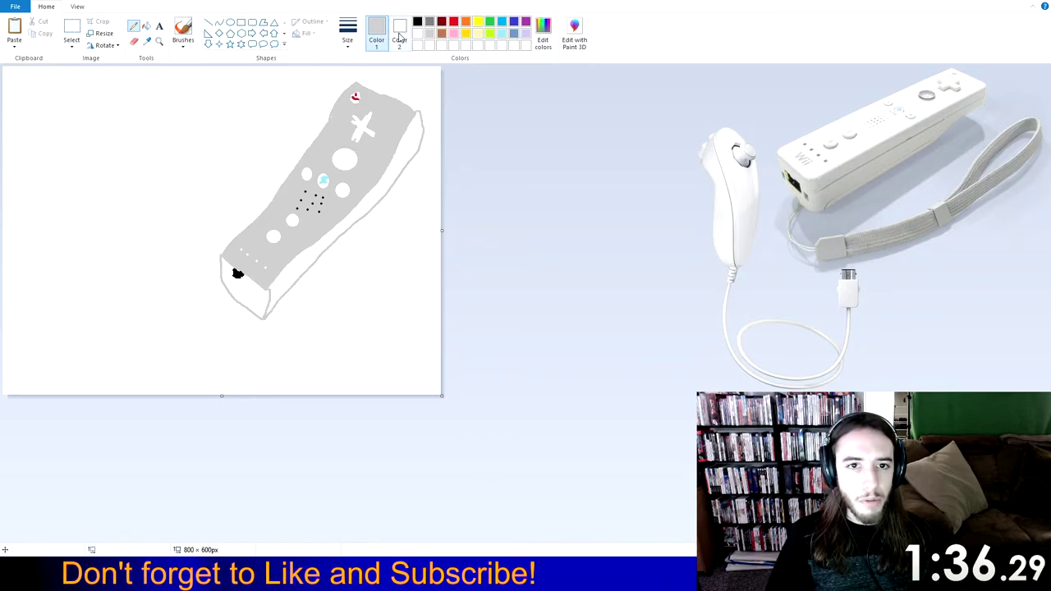
key(ctrl+z)
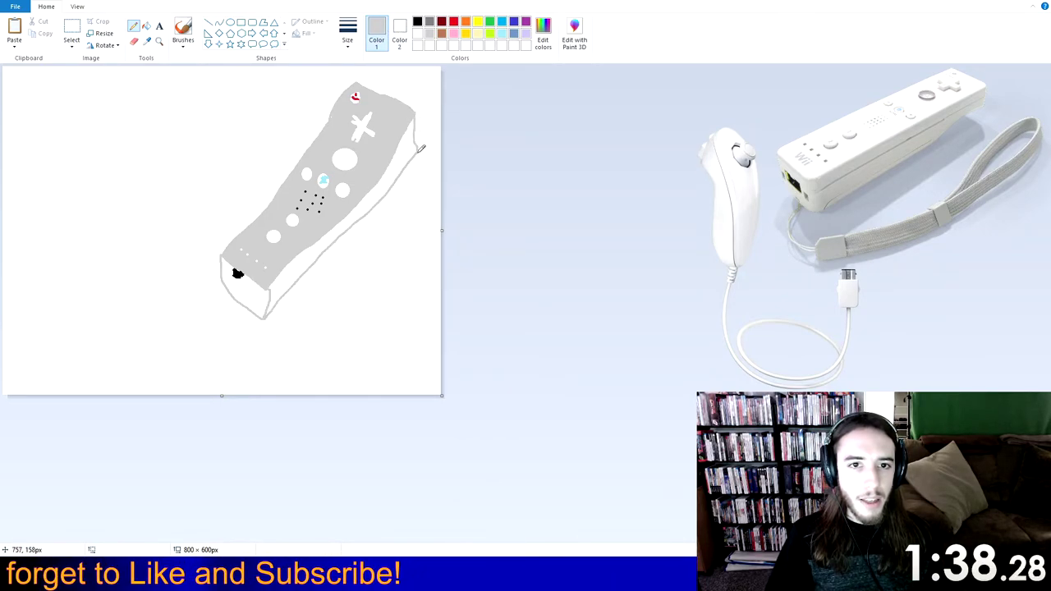
Fill the remote's right side and bottom end dark grey.
click(146, 25)
click(429, 21)
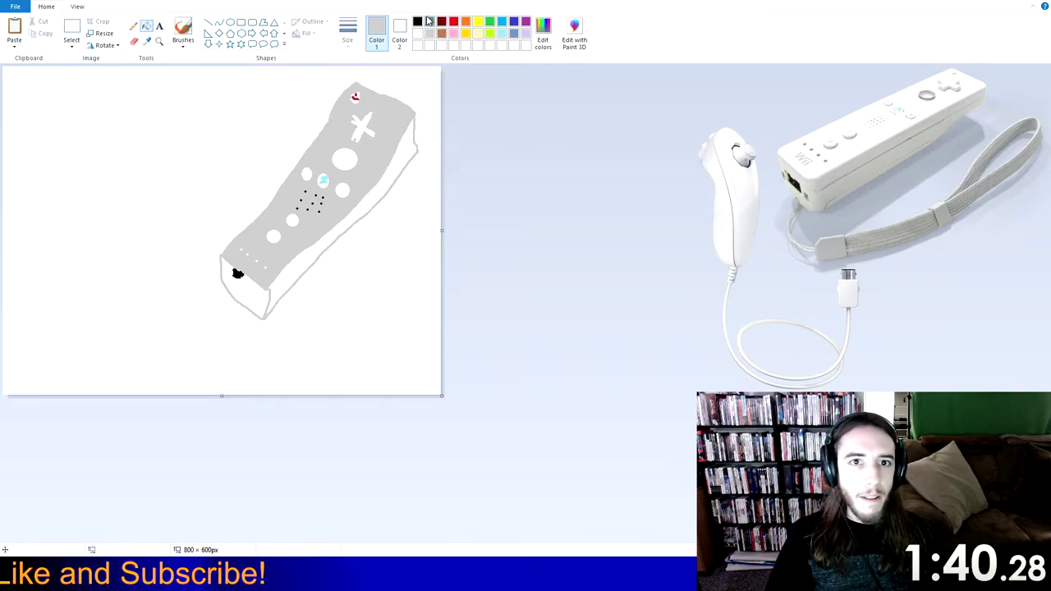
click(349, 220)
click(229, 294)
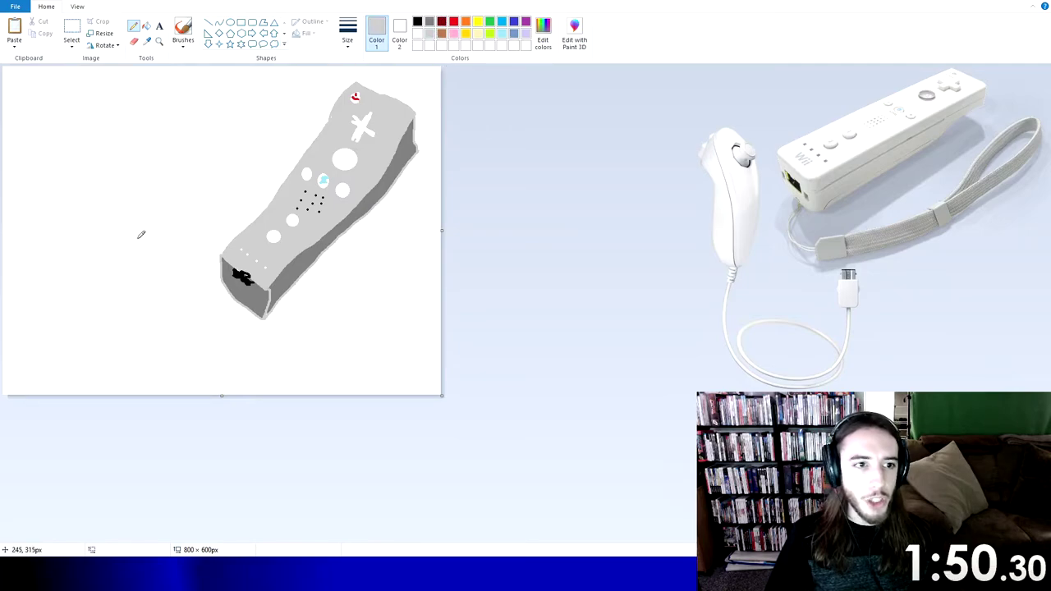
Outline the nunchuck left of the remote with its looping cord and black-tipped plug.
drag(135, 220, 131, 178)
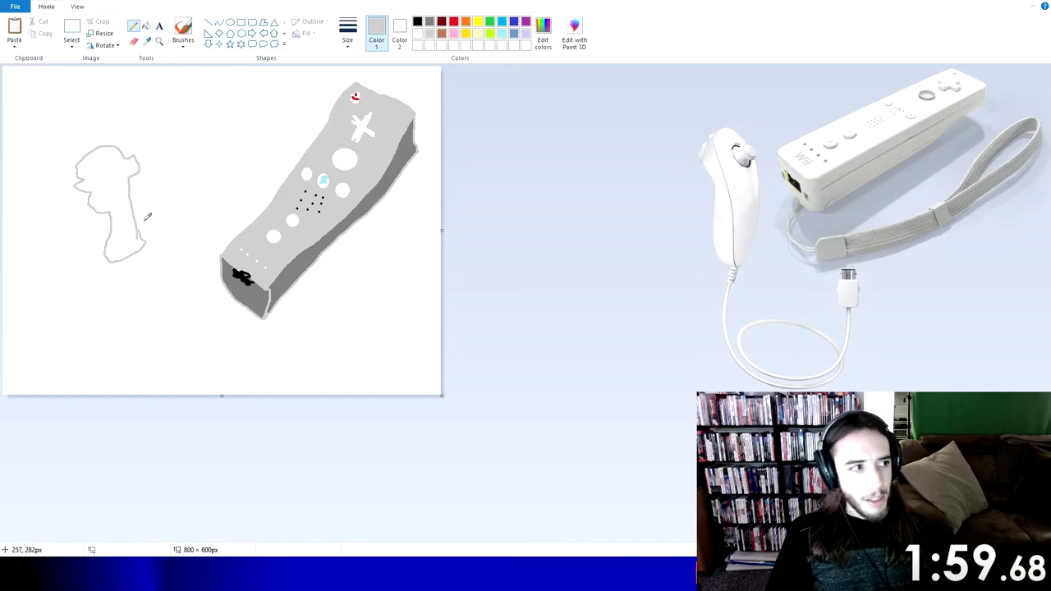
drag(147, 238, 155, 250)
key(ctrl+z)
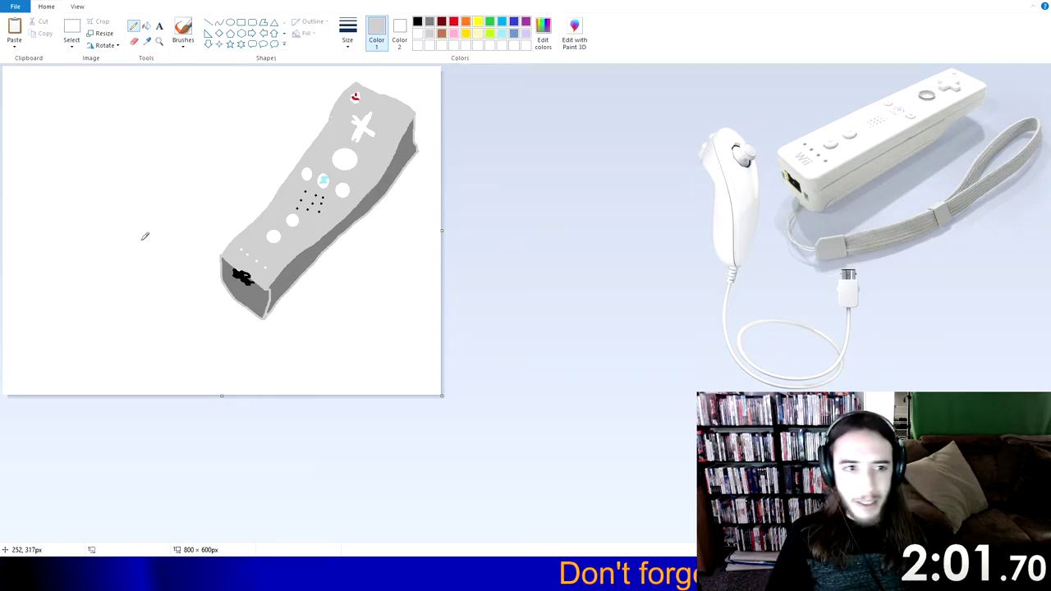
mouse_move(140, 191)
mouse_down()
mouse_move(113, 240)
mouse_move(103, 191)
mouse_move(78, 185)
mouse_move(81, 168)
mouse_move(92, 151)
mouse_move(148, 158)
mouse_move(115, 271)
mouse_move(181, 324)
mouse_move(206, 316)
mouse_move(205, 326)
mouse_up()
click(417, 22)
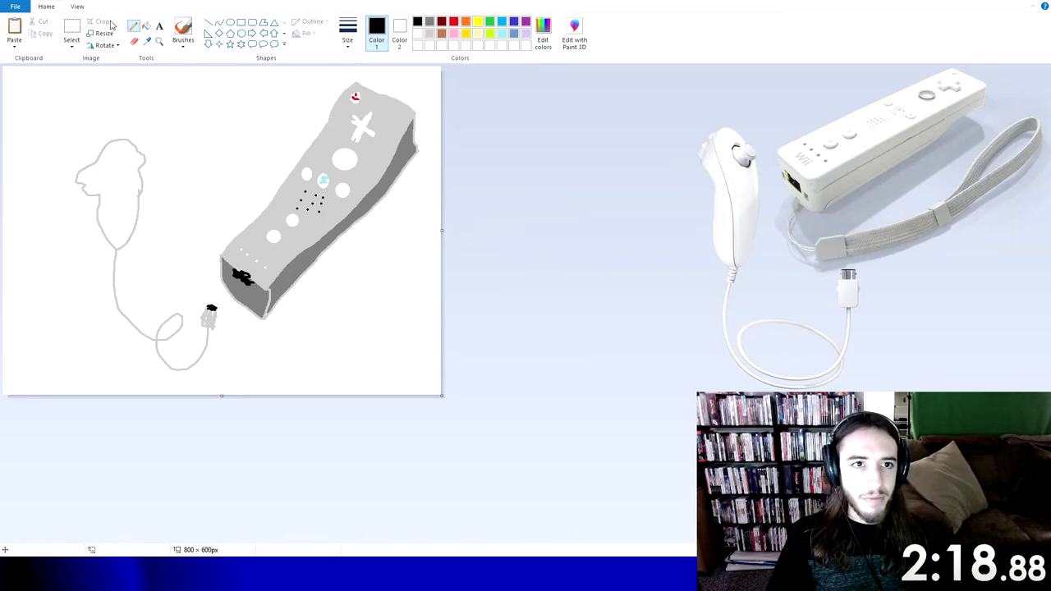
Fill the nunchuck body light grey and shade its left edge dark grey.
click(430, 33)
click(122, 212)
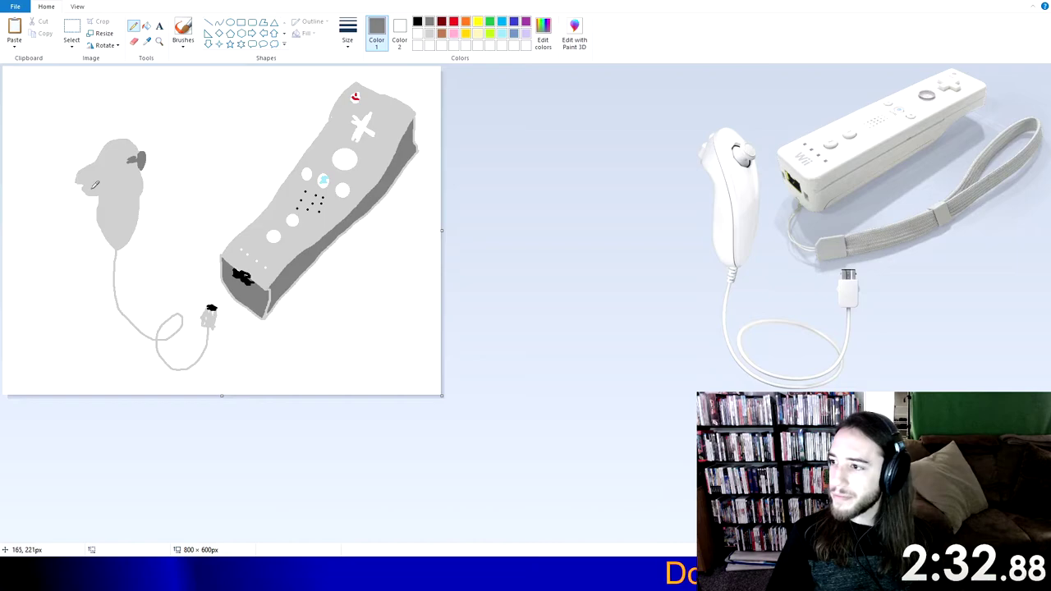
drag(98, 160, 100, 197)
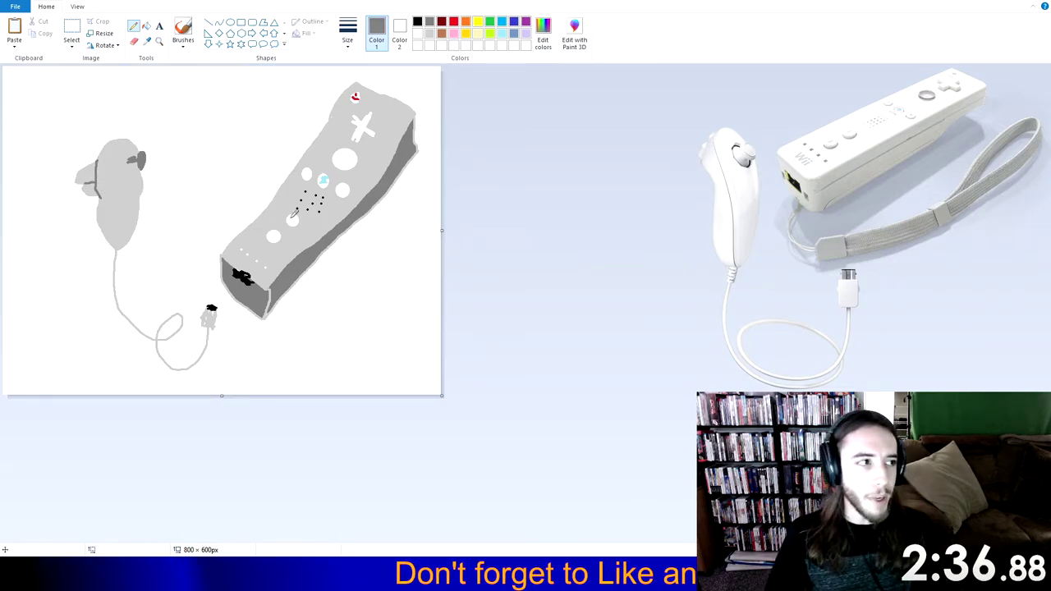